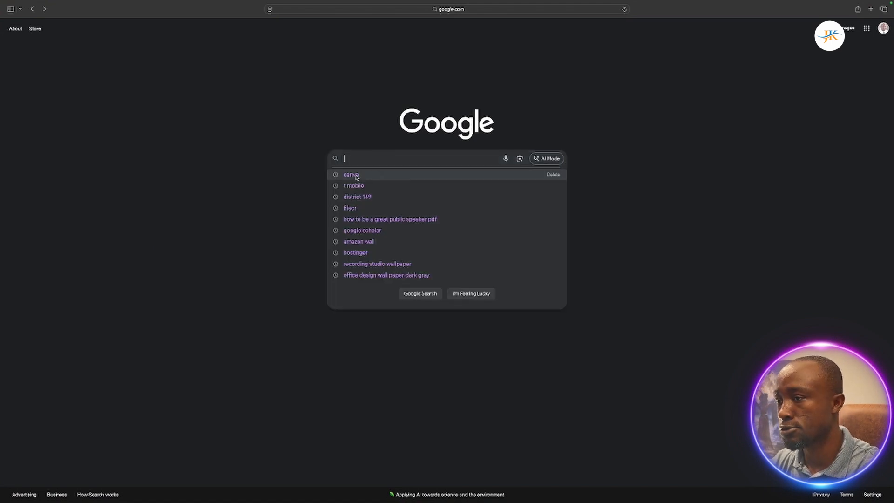
# Search Google for canva and open the Canva website.
pyautogui.click(356, 176)
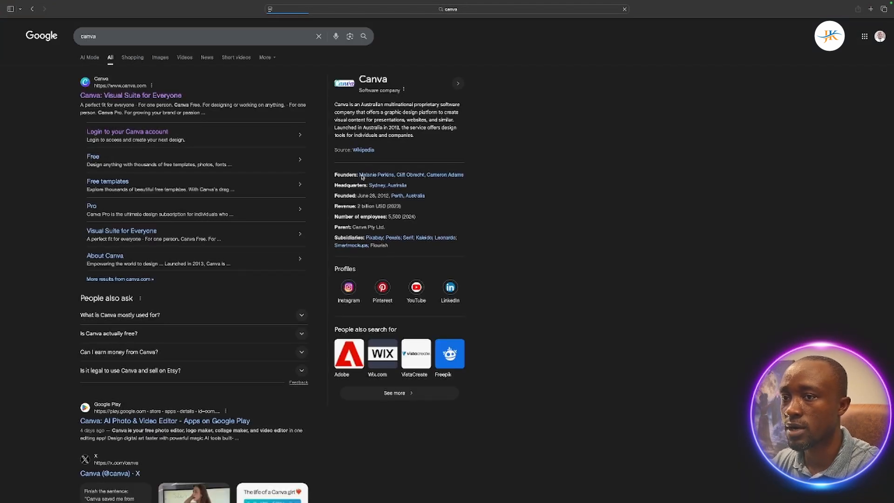
pyautogui.click(130, 96)
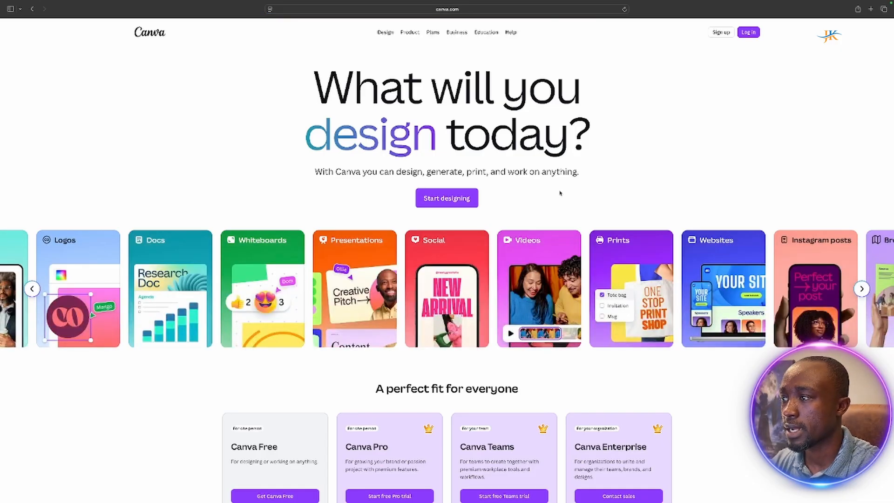
pyautogui.scroll(-1, 560, 193)
pyautogui.scroll(1, 560, 193)
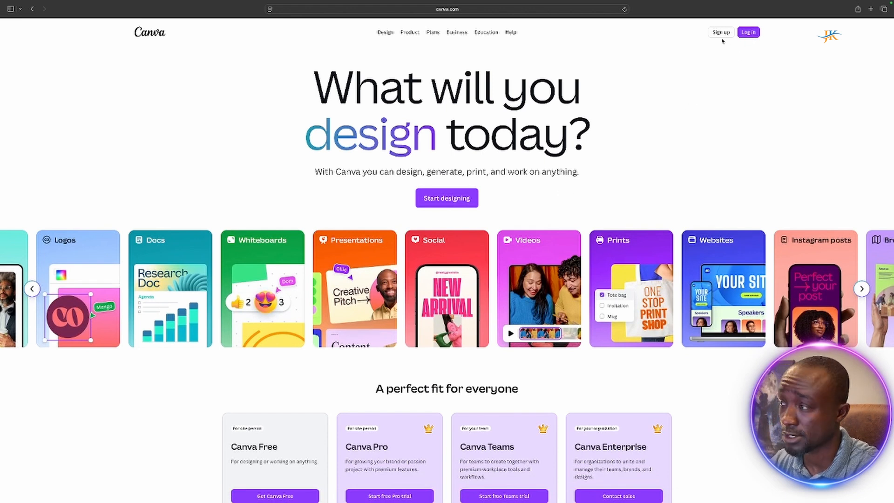
# Log in to Canva with the remembered Google account and agree to sign back in.
pyautogui.click(753, 36)
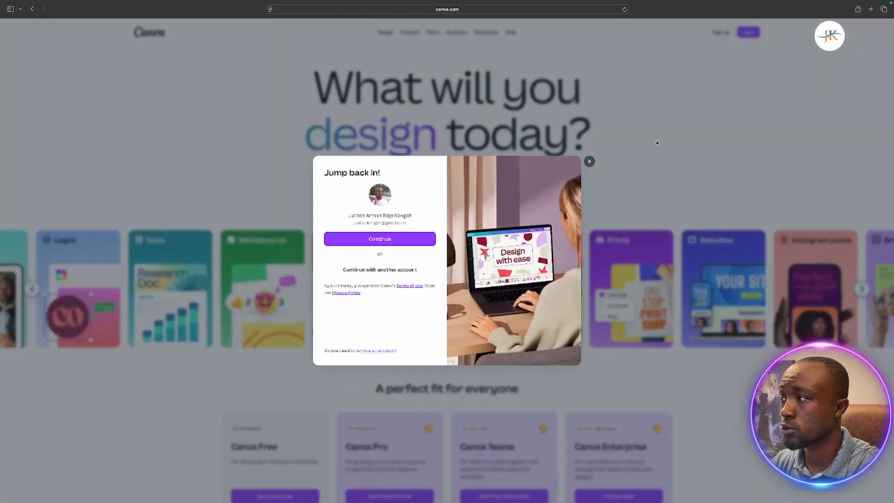
pyautogui.click(388, 239)
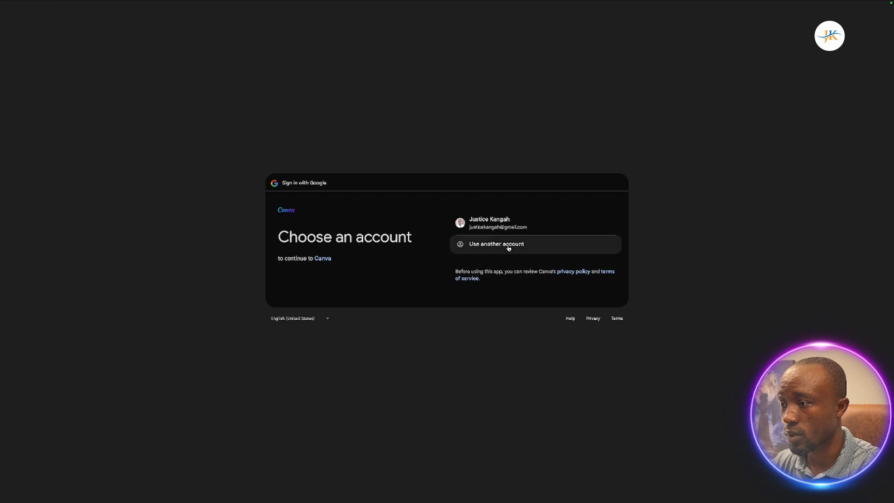
pyautogui.click(494, 221)
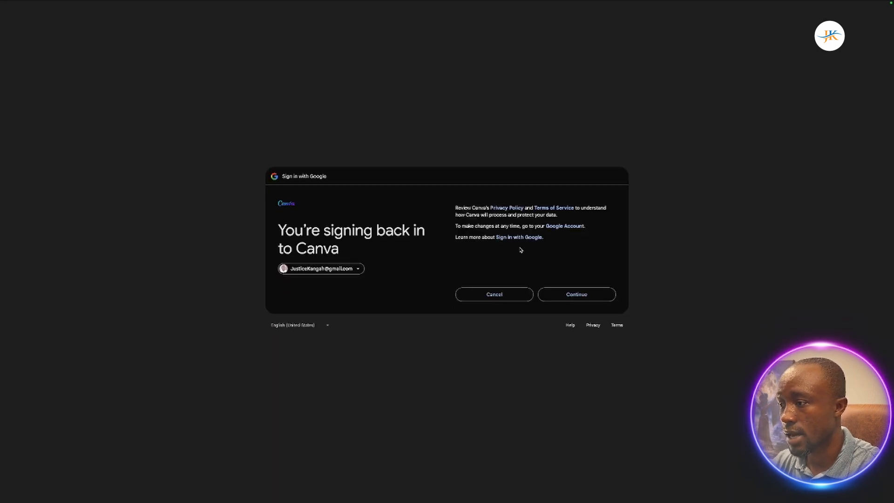
pyautogui.click(588, 295)
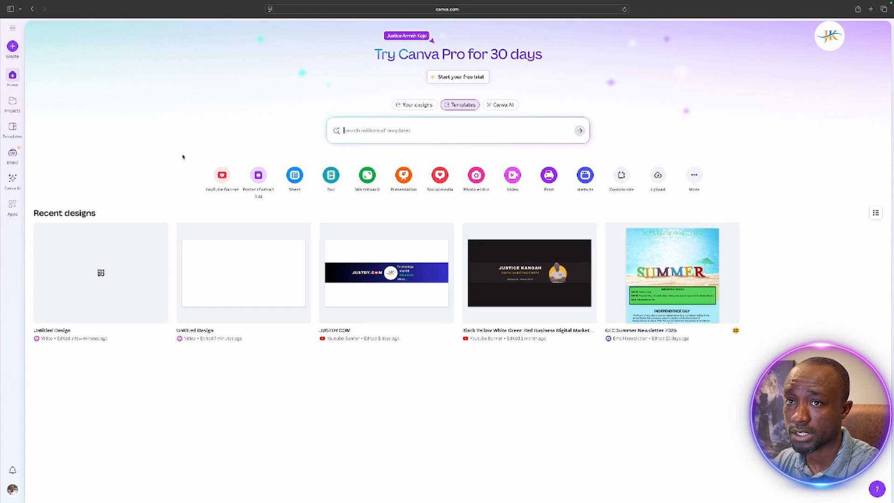
# Search the new-design types for "video" and create a blank Video (Landscape) design.
pyautogui.click(12, 47)
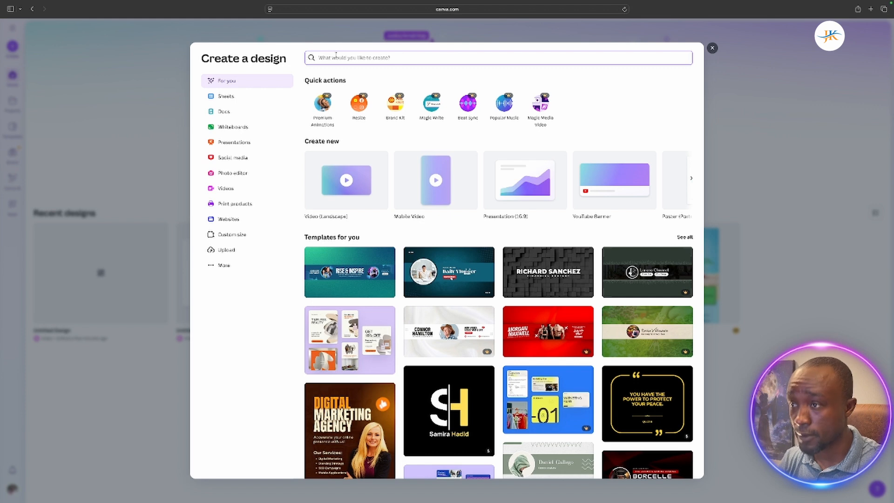
pyautogui.write('icno')
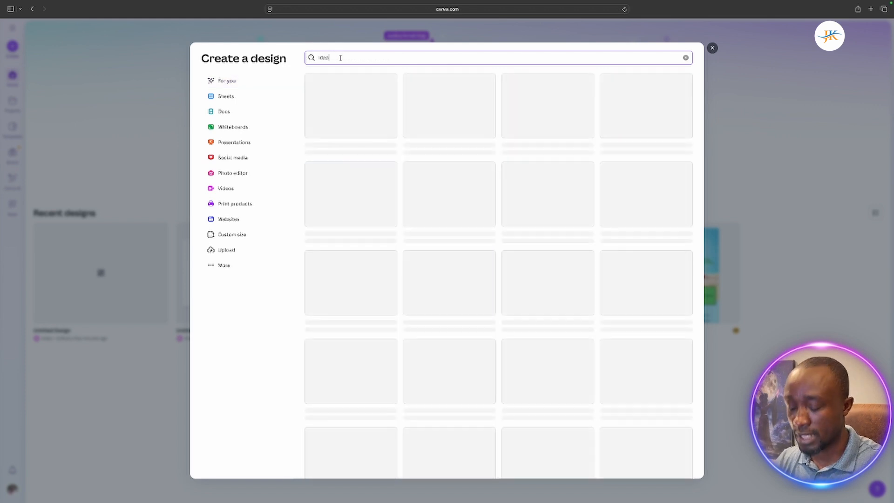
pyautogui.press('BackSpace')
pyautogui.press('BackSpace')
pyautogui.press('BackSpace')
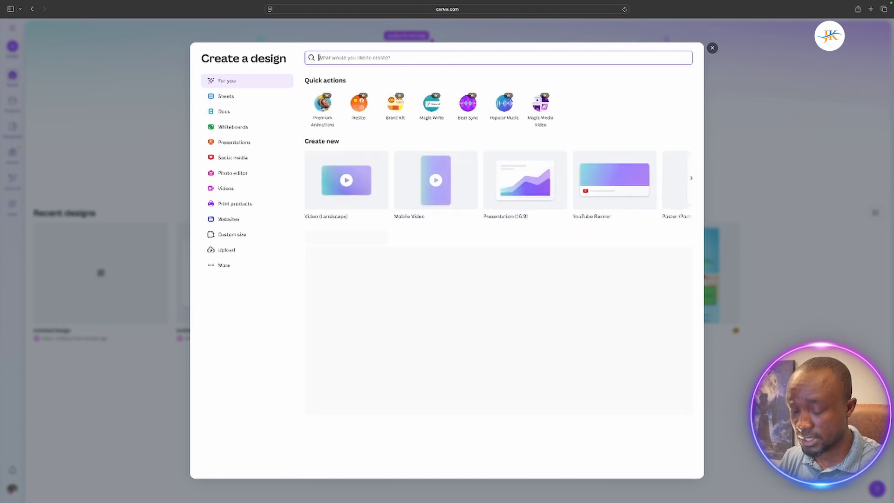
pyautogui.write('video')
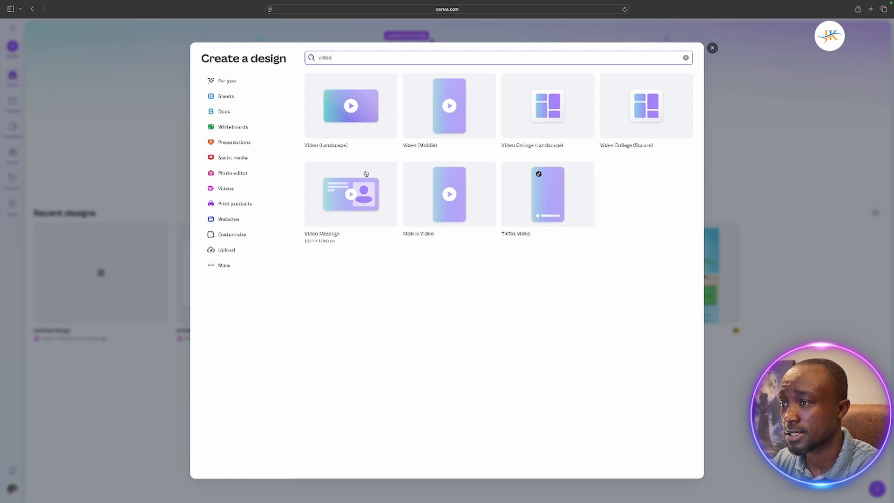
pyautogui.click(351, 107)
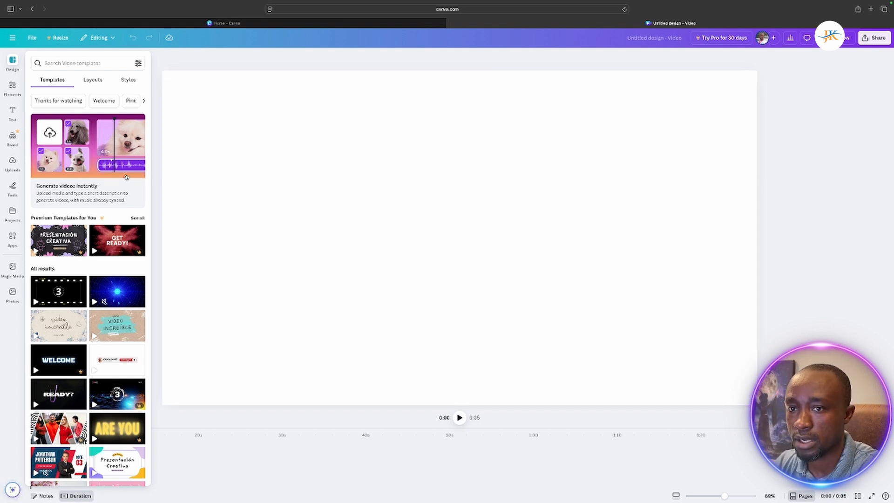
# From the uploads, start the Record a talking head option and allow canva.com to use the camera.
pyautogui.click(13, 163)
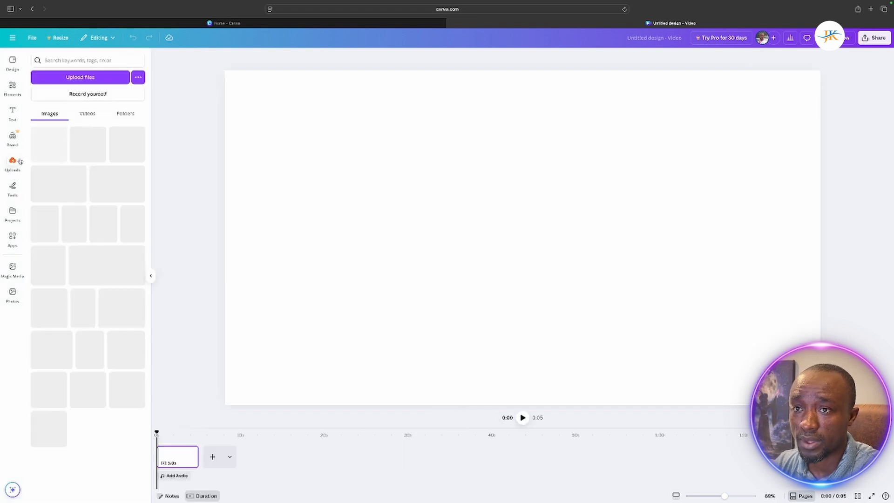
pyautogui.click(92, 95)
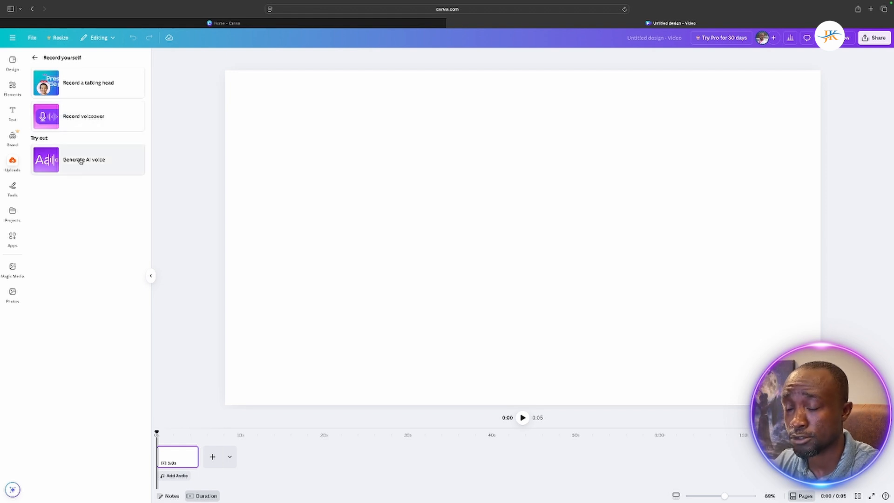
pyautogui.click(84, 86)
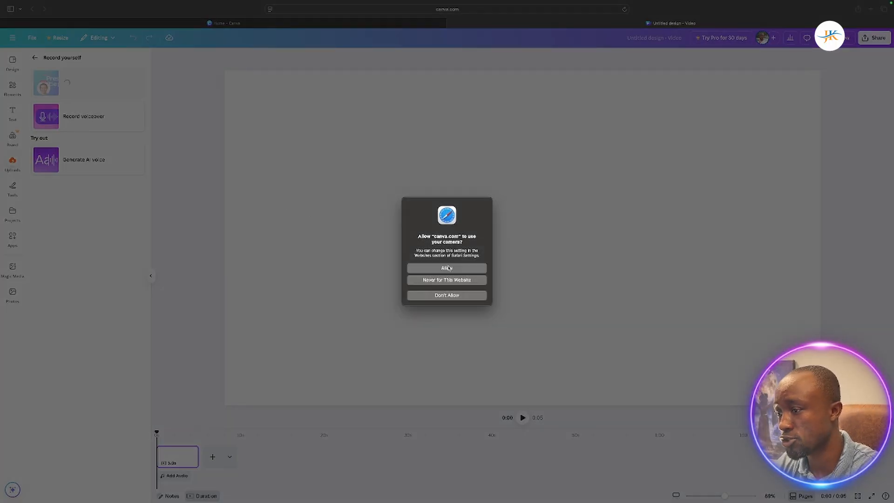
pyautogui.click(446, 267)
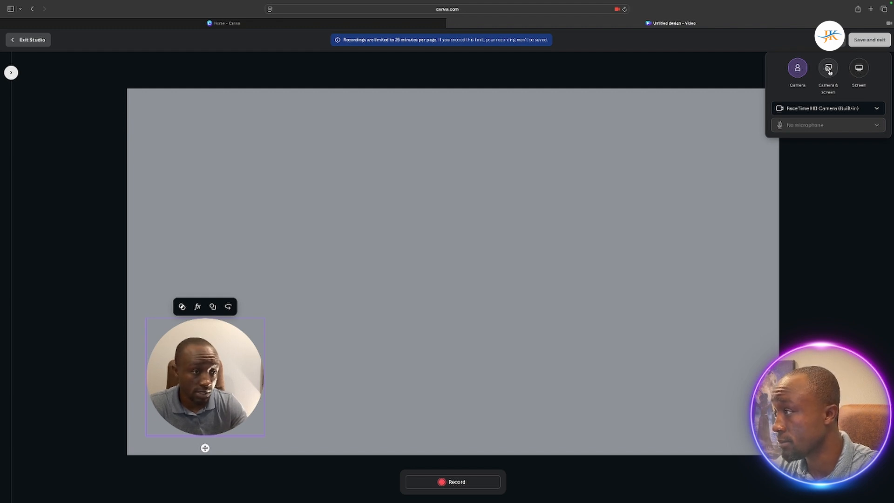
# Switch the recording source to Camera & screen, share the The Art Of Public Speaking.pdf window, and return to the recording studio.
pyautogui.click(828, 69)
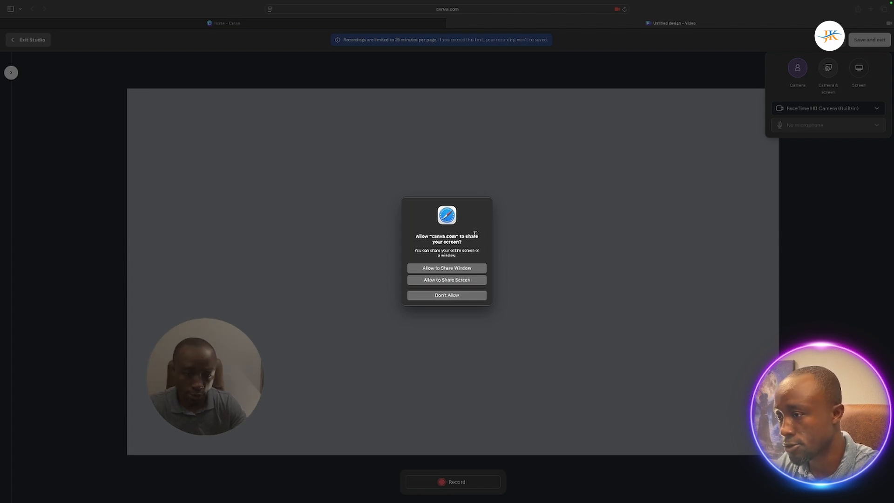
pyautogui.click(455, 269)
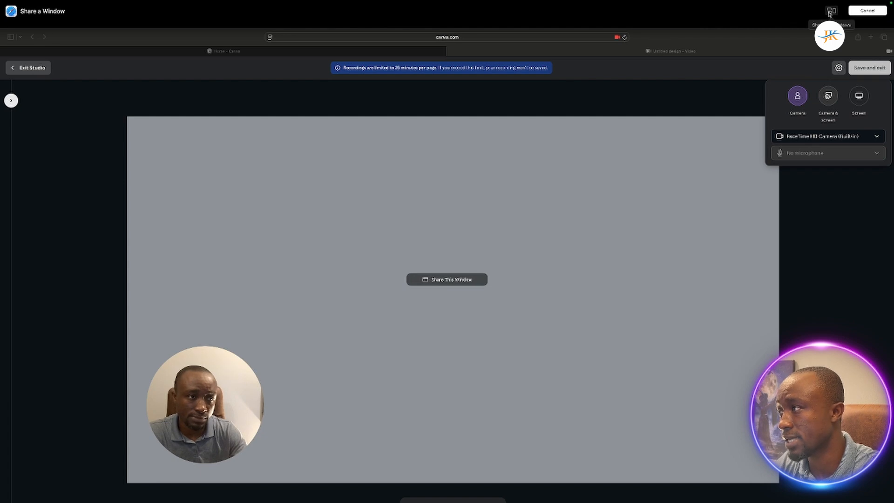
pyautogui.click(831, 10)
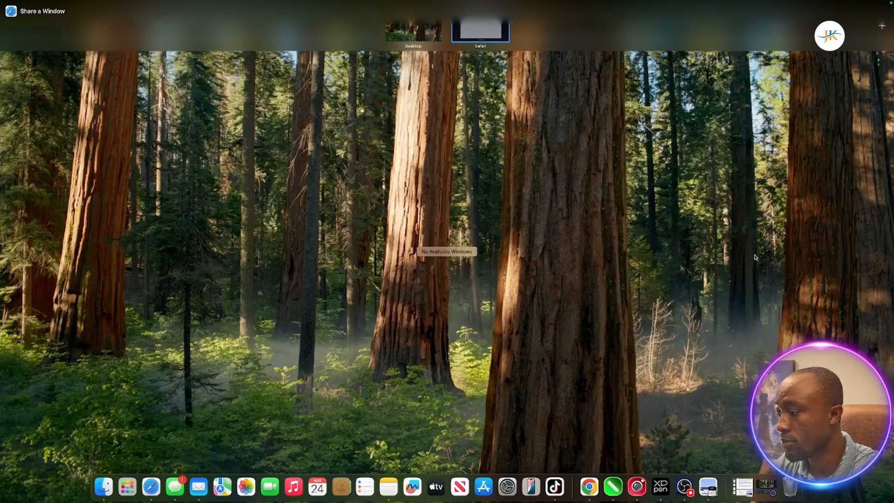
pyautogui.click(742, 486)
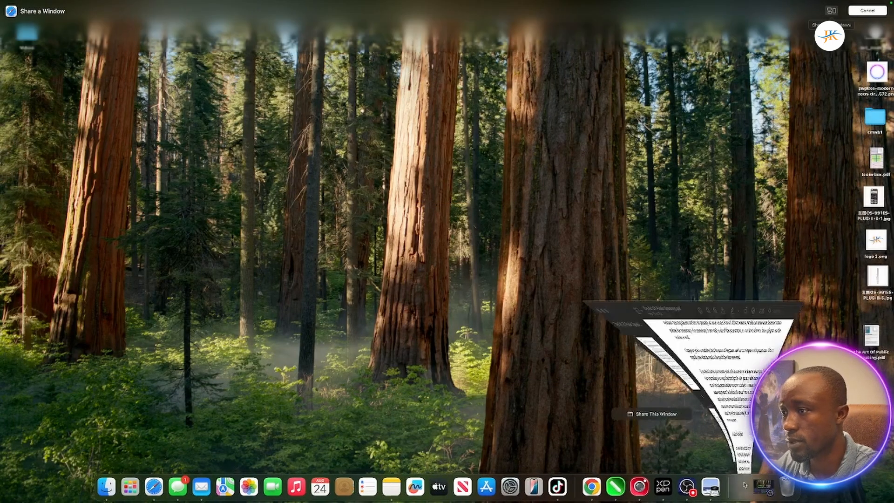
pyautogui.moveTo(630, 260); pyautogui.dragTo(426, 90)
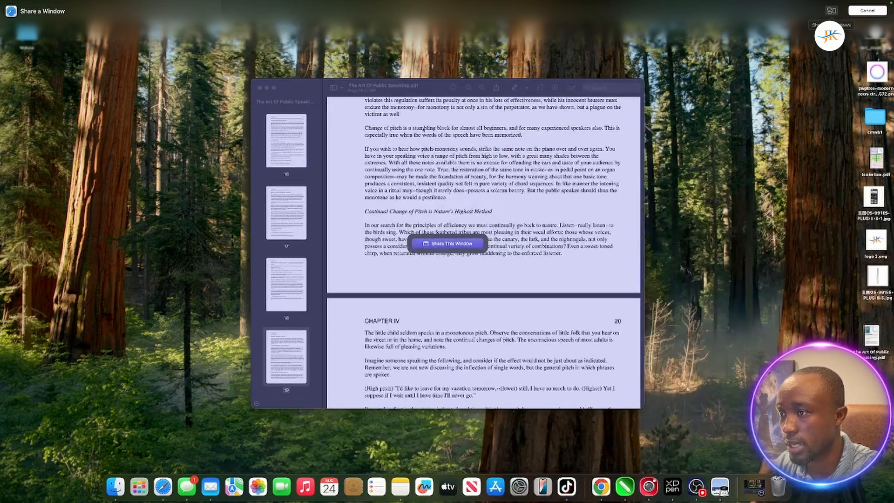
pyautogui.click(450, 244)
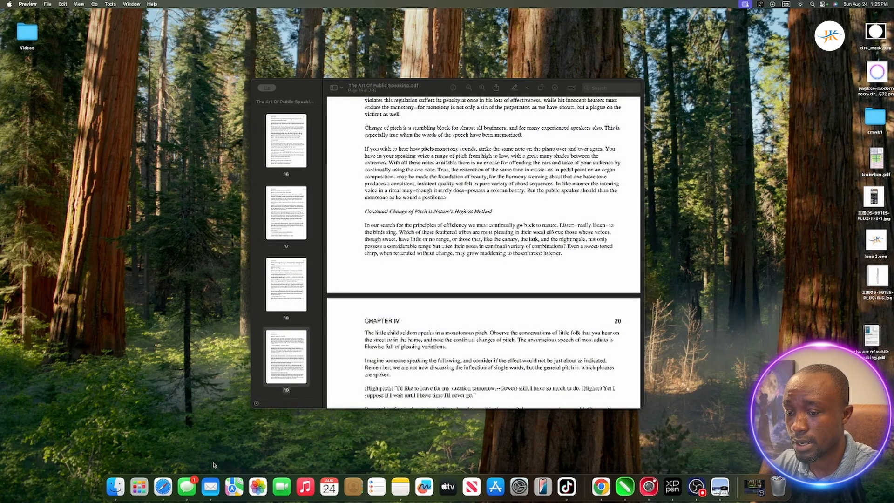
pyautogui.click(163, 486)
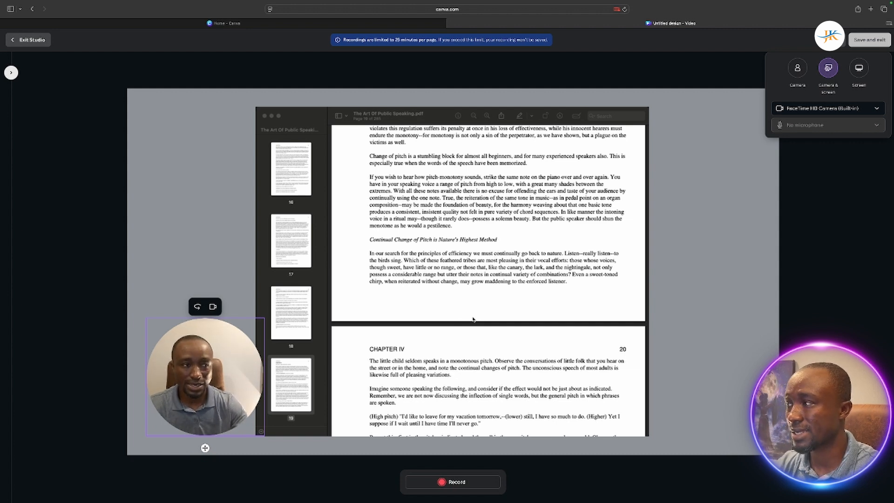
# Start the recording, take the browser out of full screen, and arrange the browser and PDF windows side by side.
pyautogui.click(455, 481)
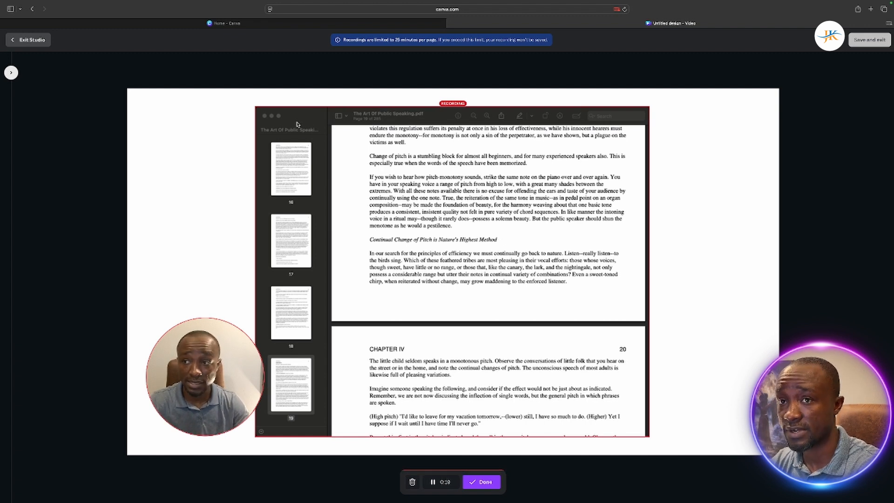
pyautogui.moveTo(24, 19)
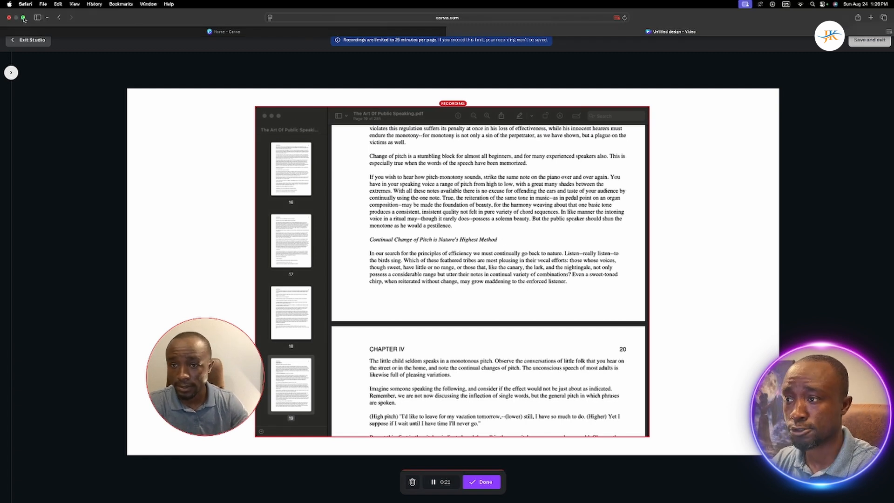
pyautogui.click(24, 20)
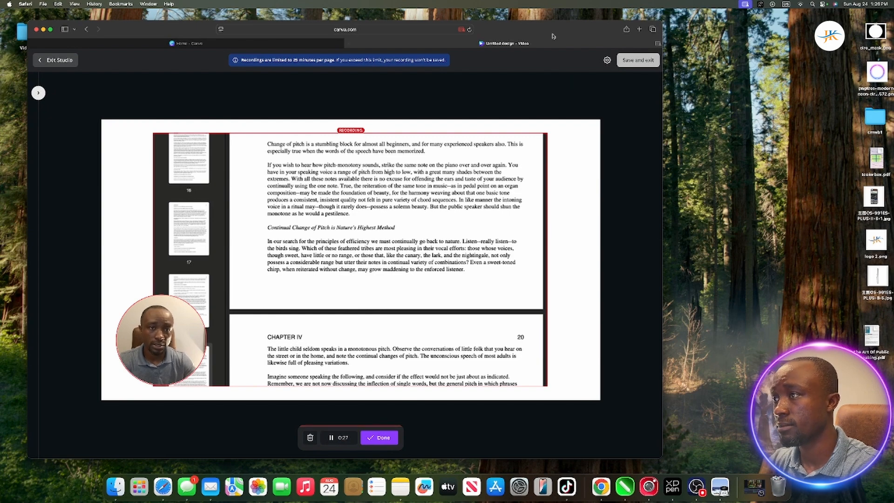
pyautogui.moveTo(555, 28); pyautogui.dragTo(453, 35)
pyautogui.click(611, 117)
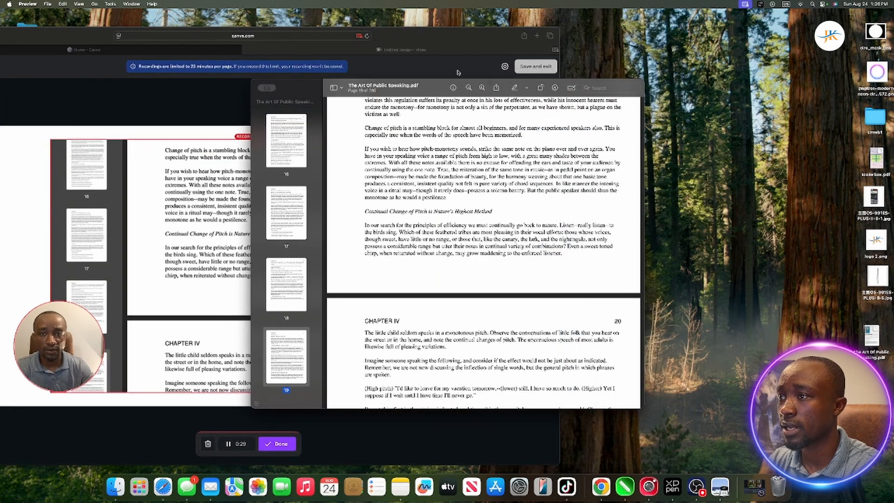
pyautogui.scroll(-5, 541, 112)
pyautogui.scroll(-4, 484, 251)
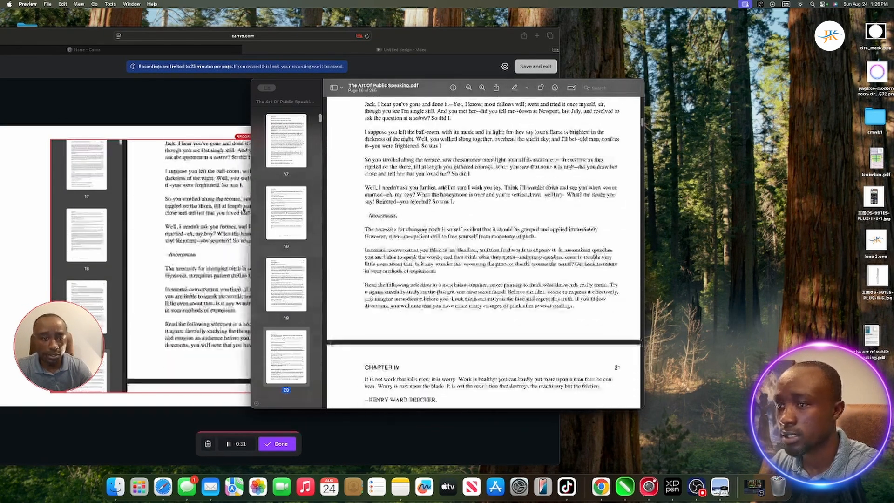
pyautogui.moveTo(434, 89); pyautogui.dragTo(620, 80)
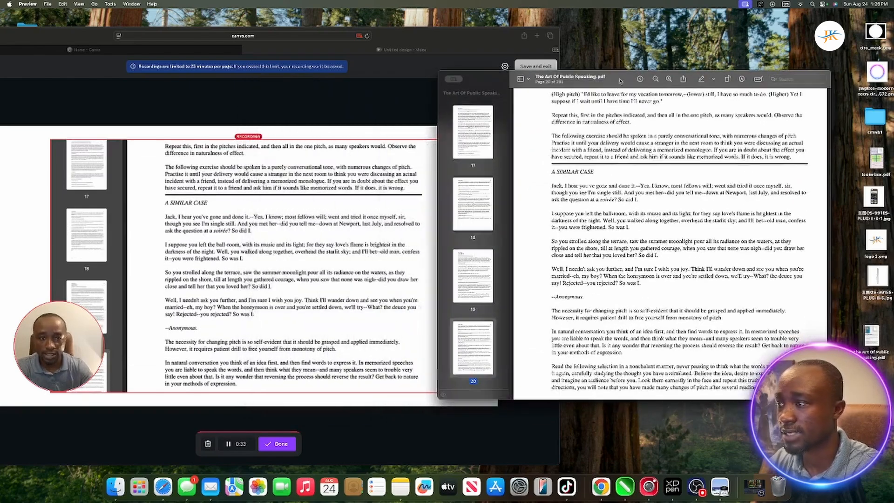
# Go back through the shared PDF to its cover page while the recording runs.
pyautogui.scroll(8, 637, 241)
pyautogui.scroll(10, 637, 242)
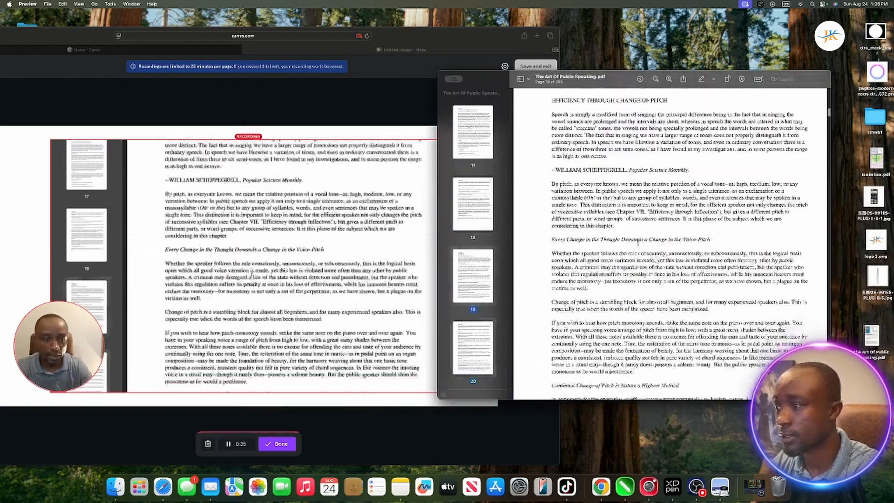
pyautogui.scroll(10, 638, 243)
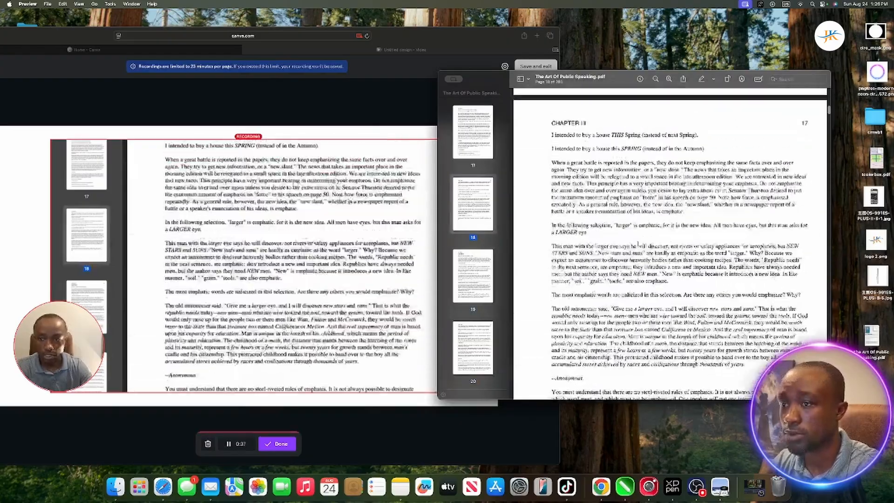
pyautogui.scroll(15, 637, 243)
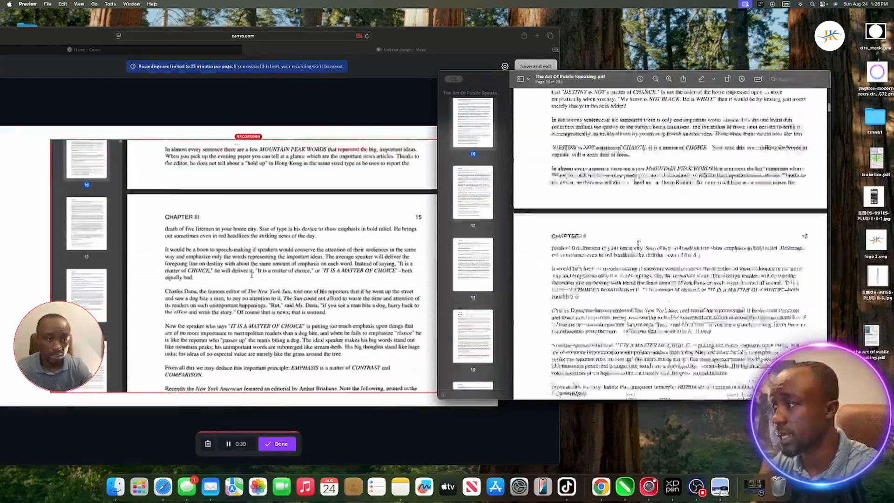
pyautogui.scroll(20, 637, 243)
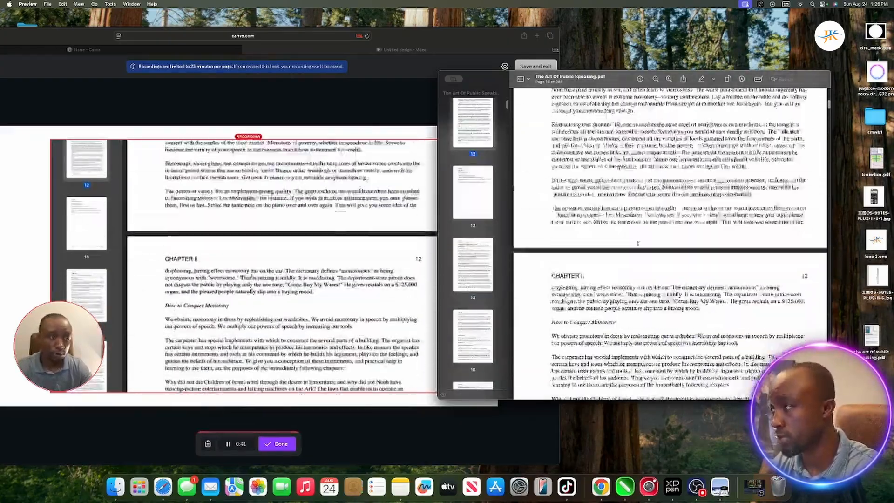
pyautogui.scroll(20, 638, 243)
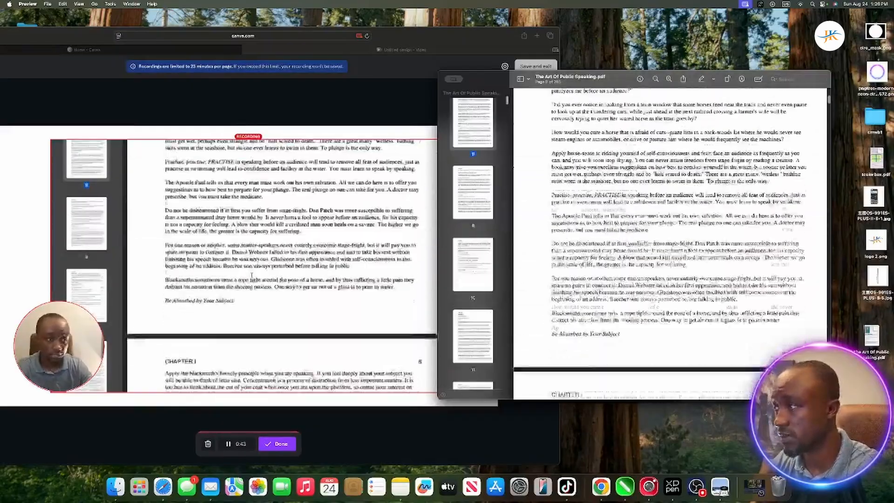
pyautogui.scroll(20, 532, 232)
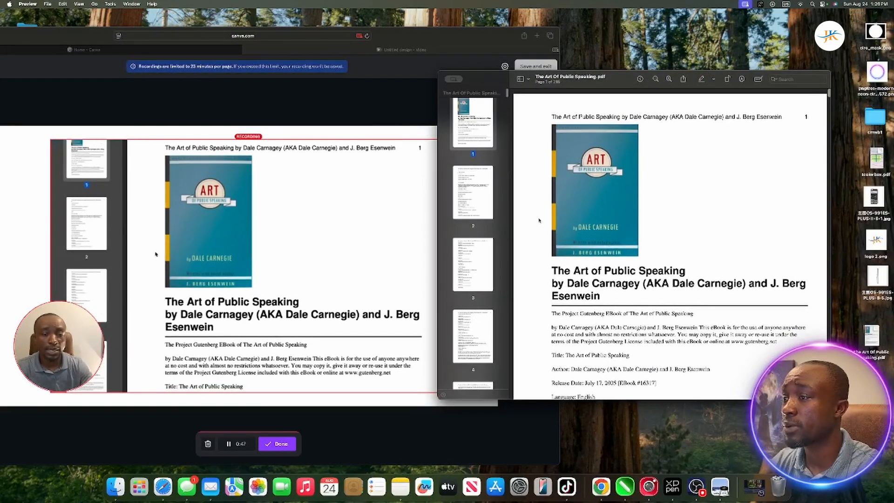
# Bring the recording studio back into view, finish the recording, and save it into the video design.
pyautogui.click(404, 37)
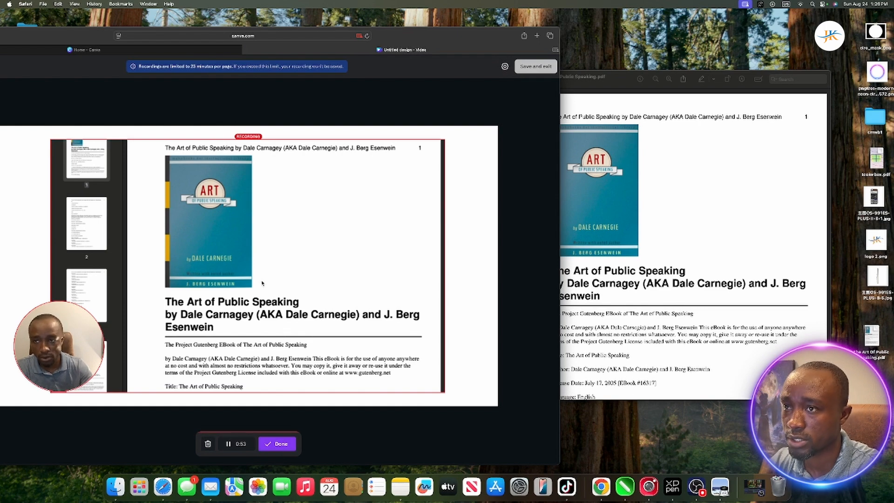
pyautogui.moveTo(93, 37); pyautogui.dragTo(283, 31)
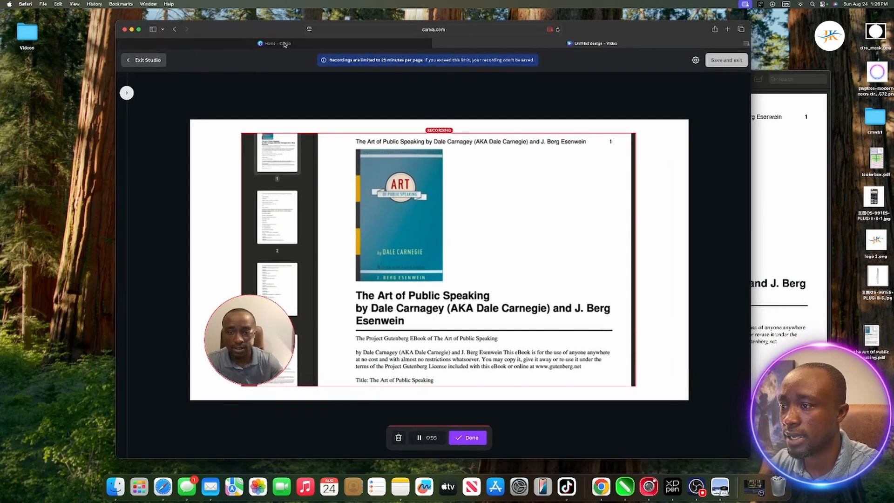
pyautogui.click(471, 437)
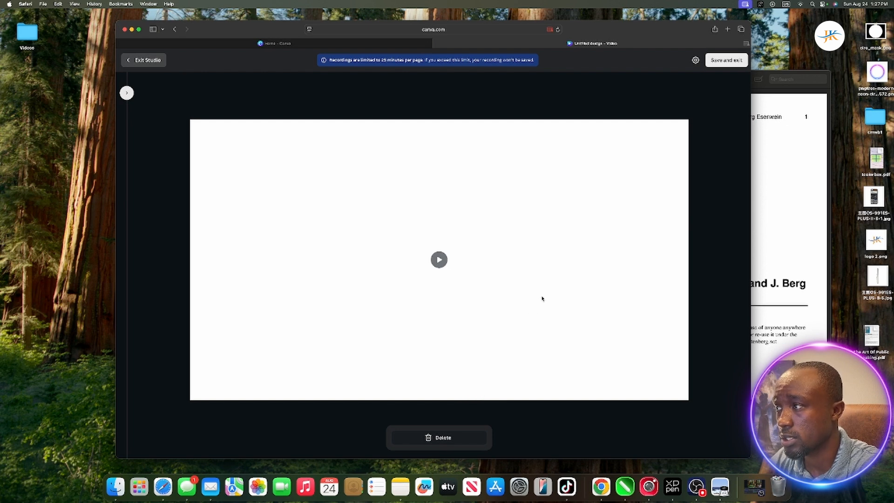
pyautogui.click(723, 63)
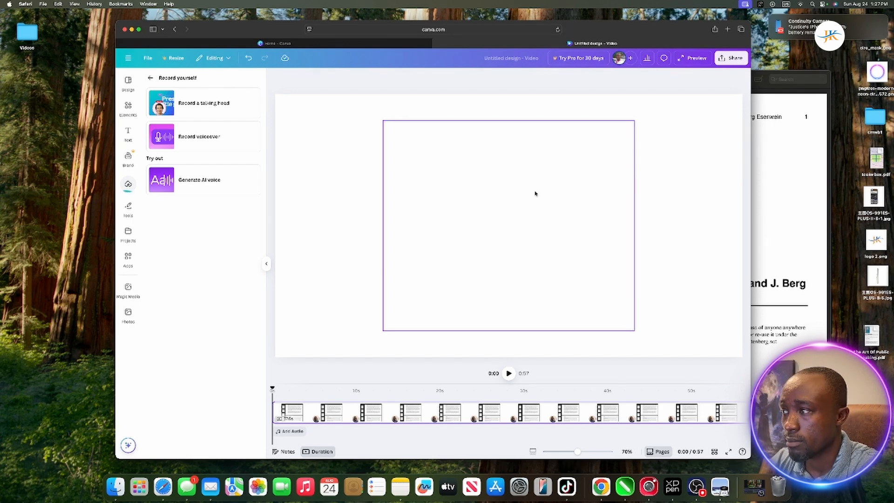
# Minimize the PDF window and move the design's playhead to 0:10 to show the recorded content.
pyautogui.click(766, 88)
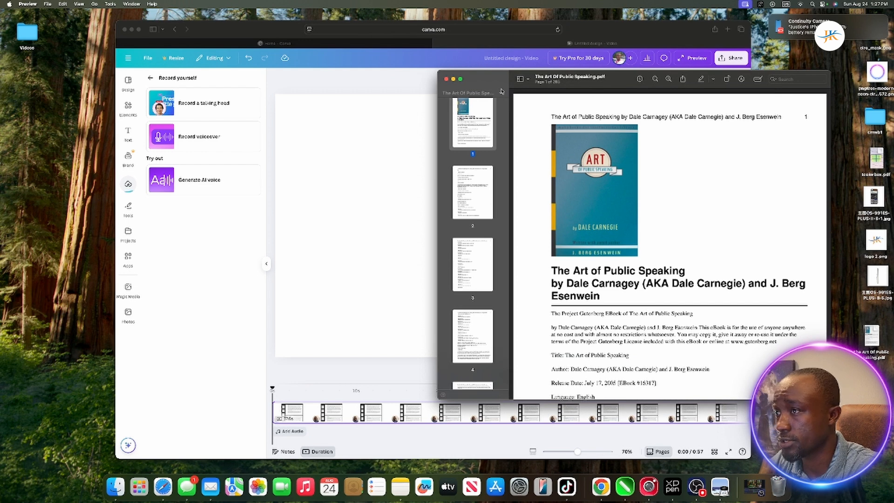
pyautogui.click(455, 80)
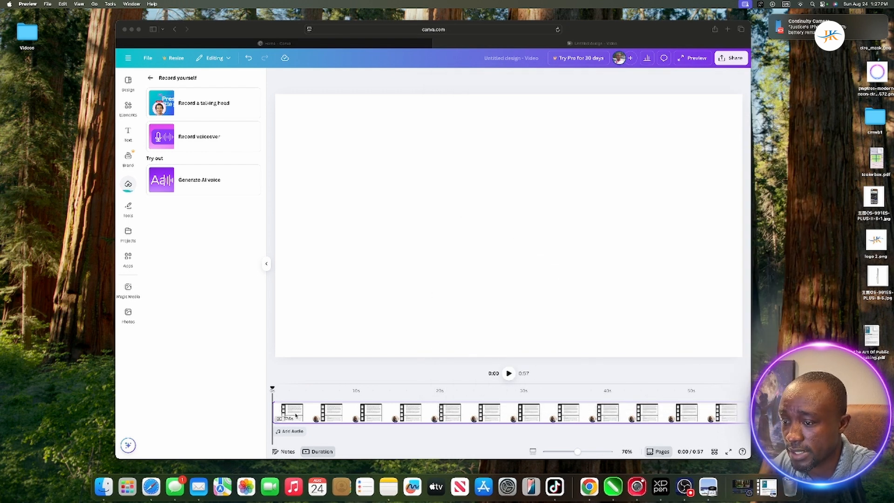
pyautogui.click(309, 393)
pyautogui.click(314, 390)
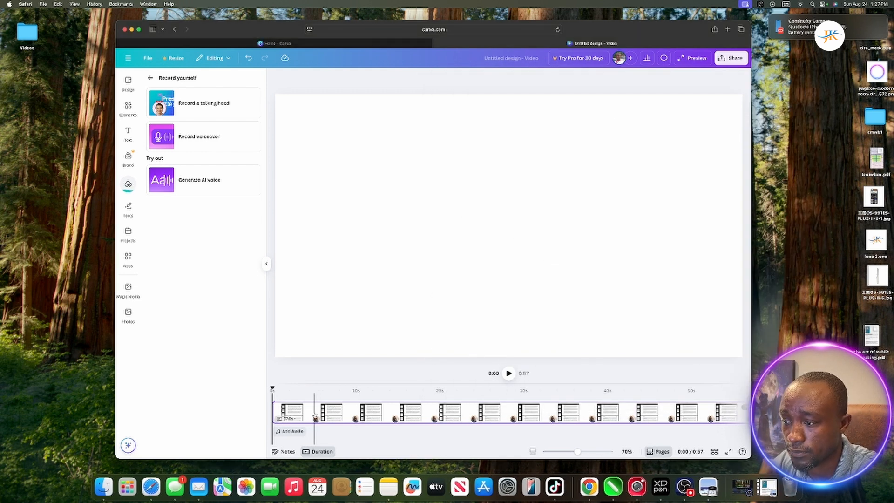
pyautogui.click(324, 390)
pyautogui.click(364, 391)
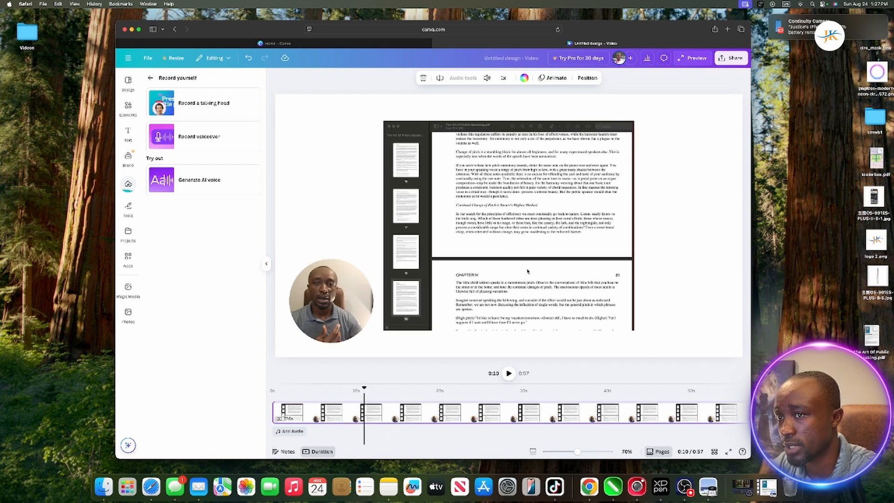
# Shrink the screen recording slightly from its lower-left corner and move the circular camera video up and closer to it.
pyautogui.moveTo(278, 34); pyautogui.dragTo(251, 33)
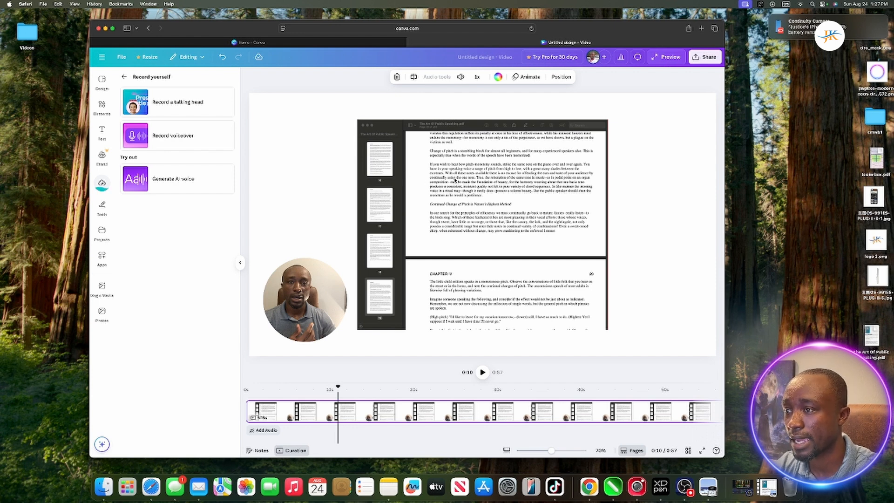
pyautogui.click(455, 179)
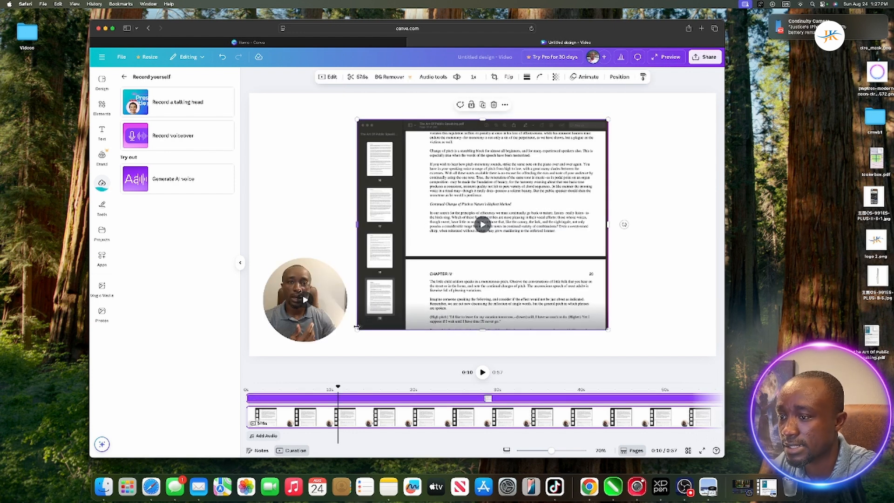
pyautogui.moveTo(357, 329); pyautogui.dragTo(385, 320)
pyautogui.moveTo(312, 316); pyautogui.dragTo(329, 305)
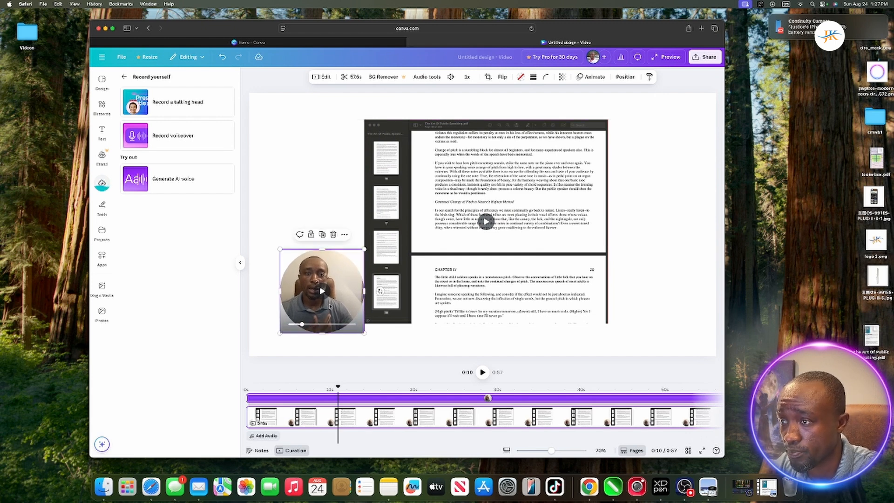
# Move the circular camera video's layer above the screen recording and place the circle just beside the recording's lower-left edge.
pyautogui.moveTo(328, 302); pyautogui.dragTo(440, 308)
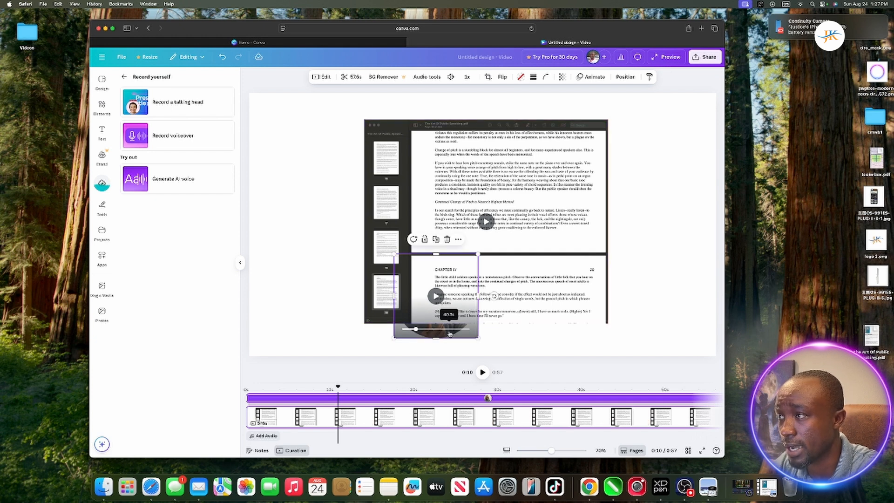
pyautogui.click(626, 77)
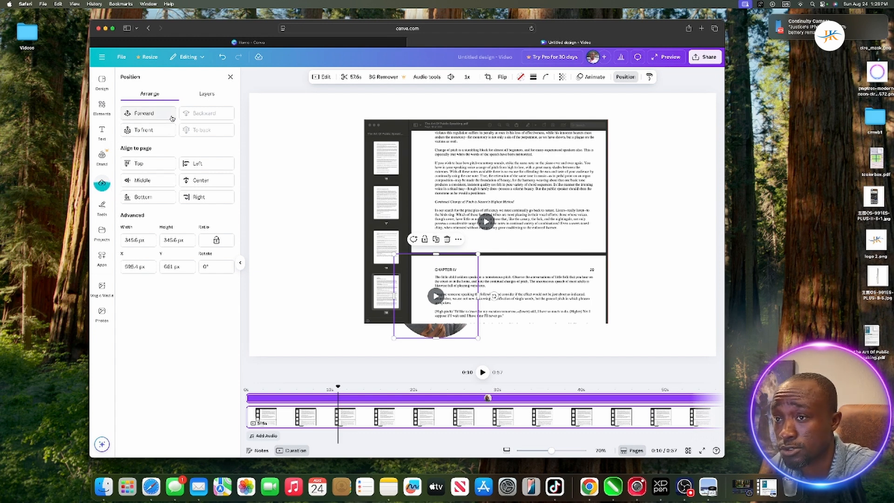
pyautogui.click(200, 95)
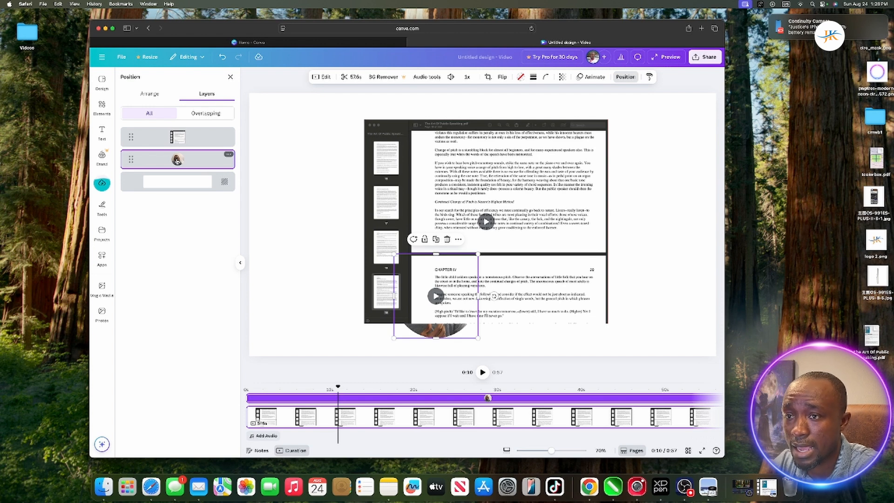
pyautogui.moveTo(177, 159); pyautogui.dragTo(177, 136)
pyautogui.moveTo(438, 284); pyautogui.dragTo(361, 257)
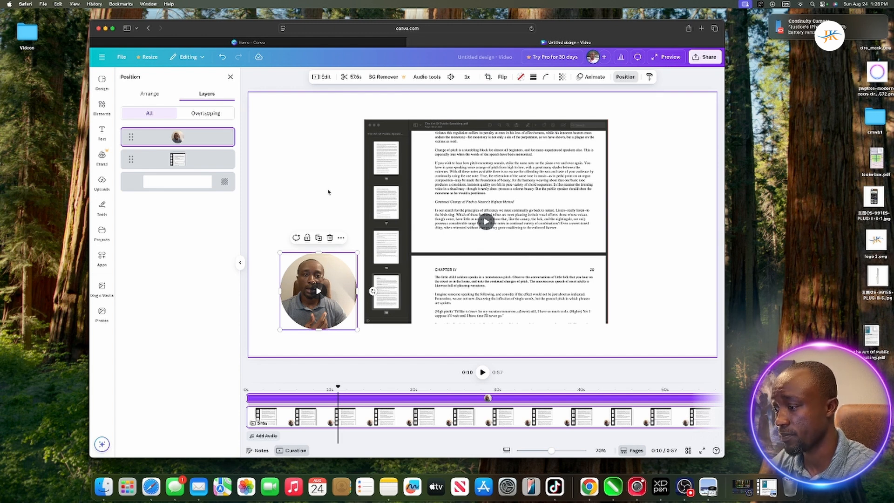
# Download the design as an MP4 Video and reopen the design's sharing options.
pyautogui.click(703, 58)
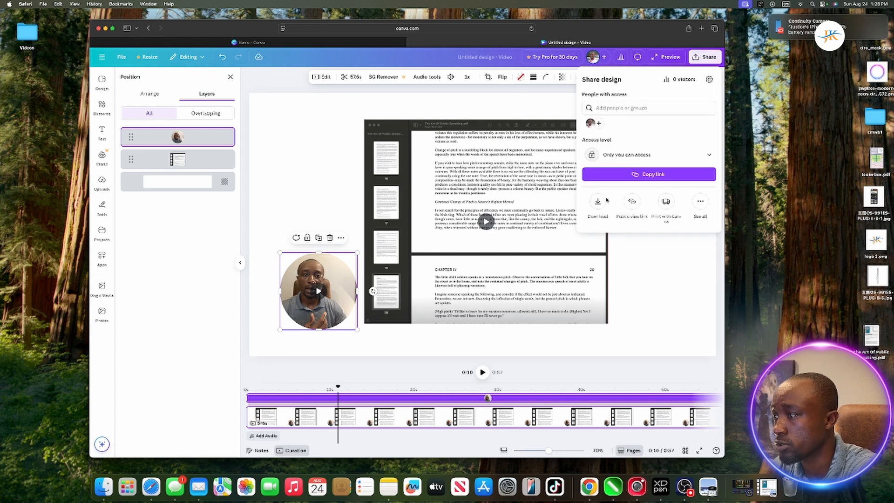
pyautogui.click(597, 202)
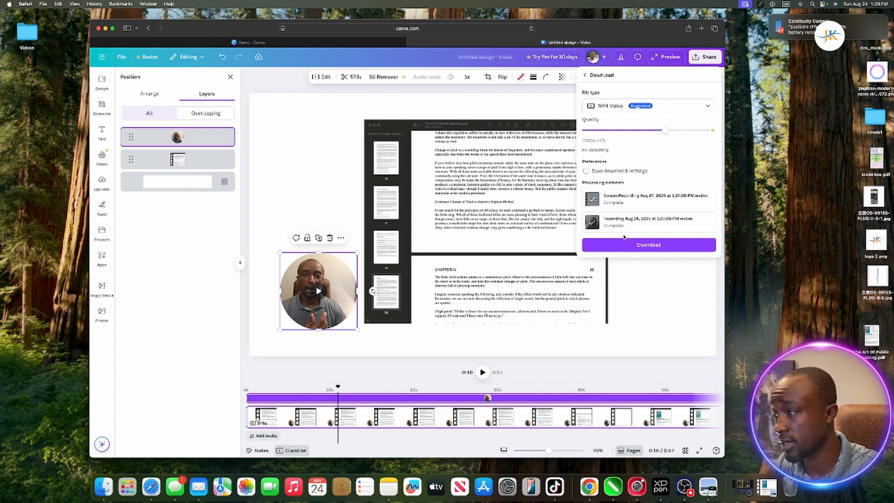
pyautogui.click(641, 245)
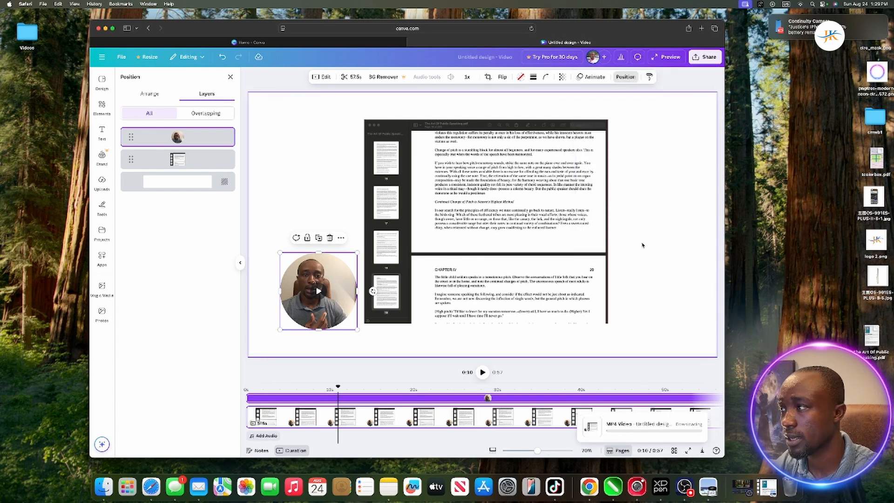
pyautogui.click(704, 57)
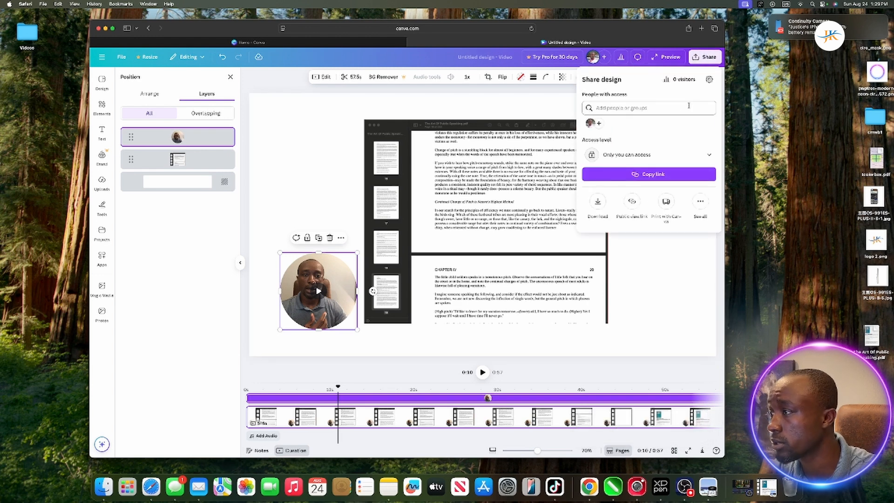